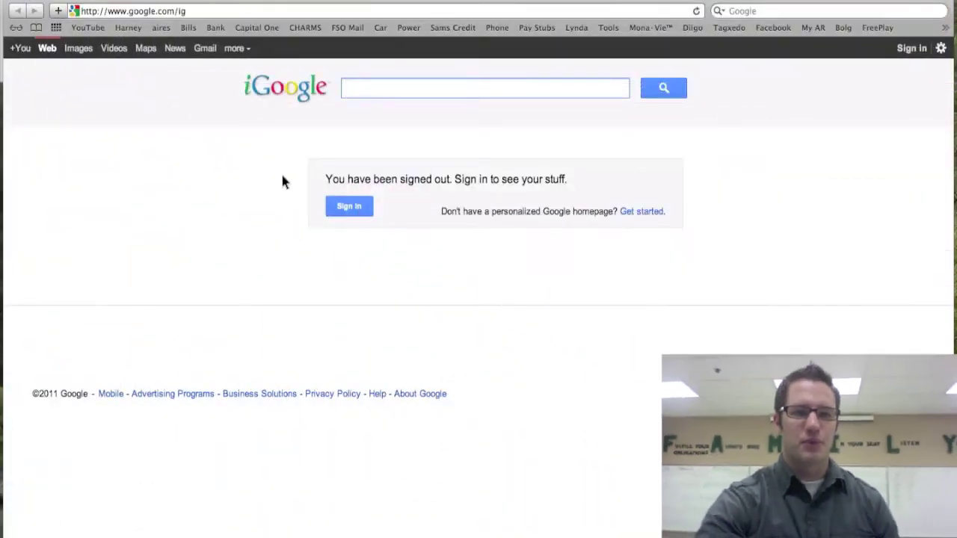
{"action": "left_click", "coordinate": [203, 11]}
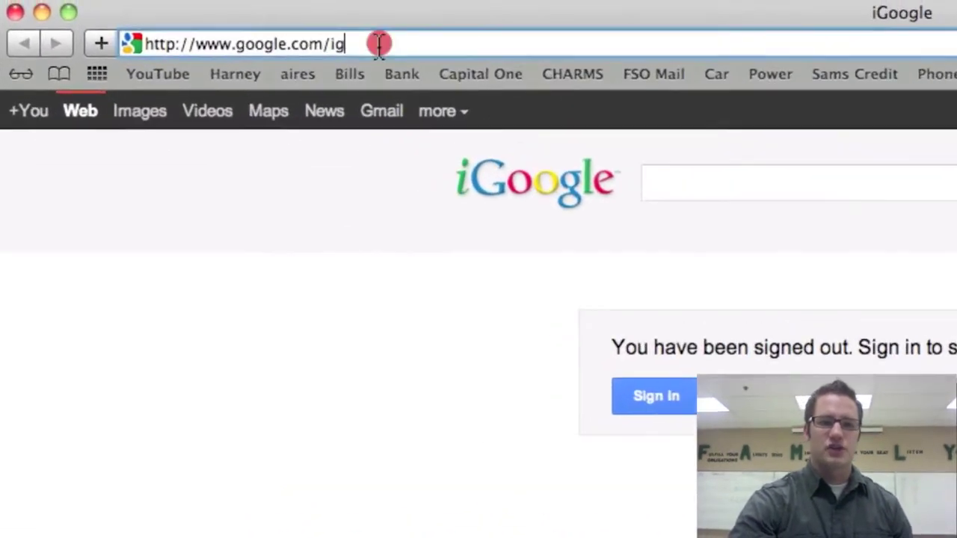
{"action": "triple_click", "coordinate": [379, 43]}
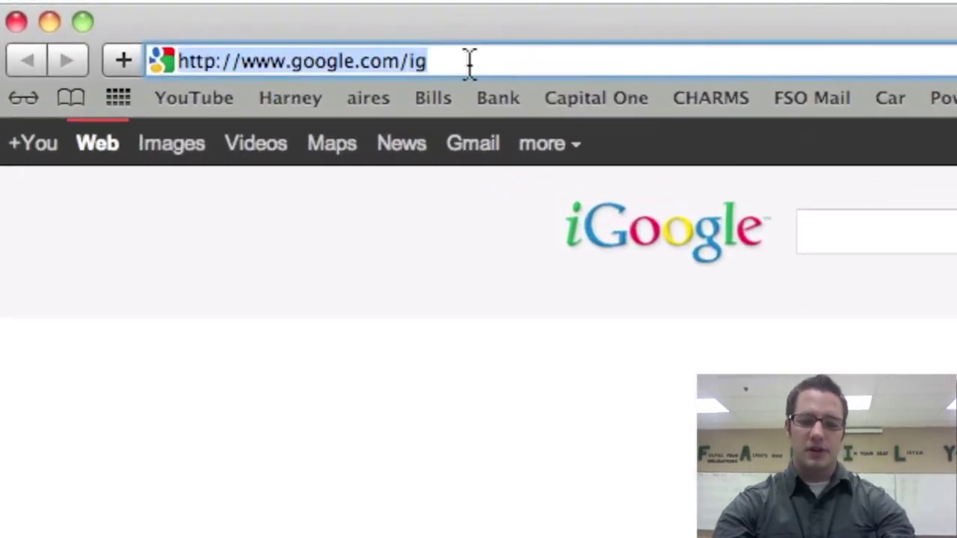
{"action": "type", "text": "www.char"}
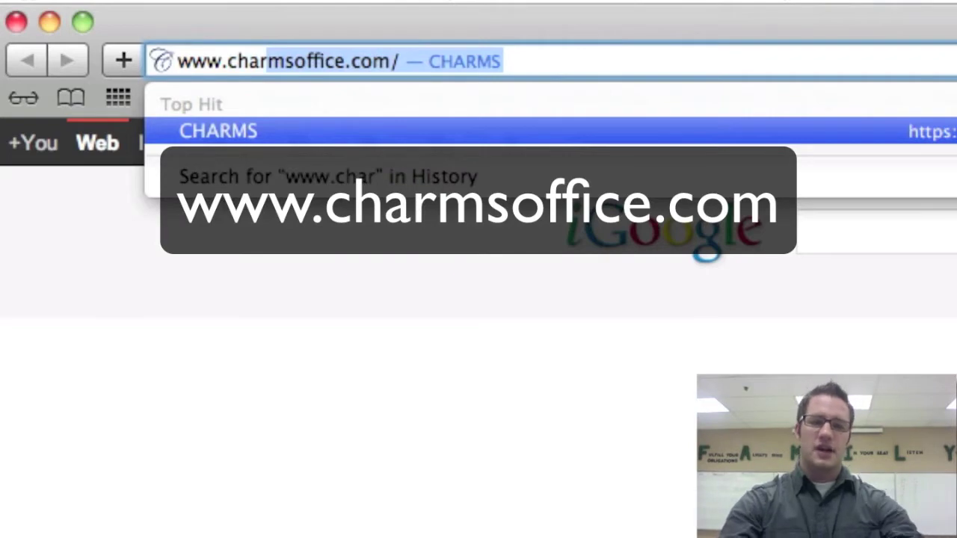
{"action": "key", "text": "Return"}
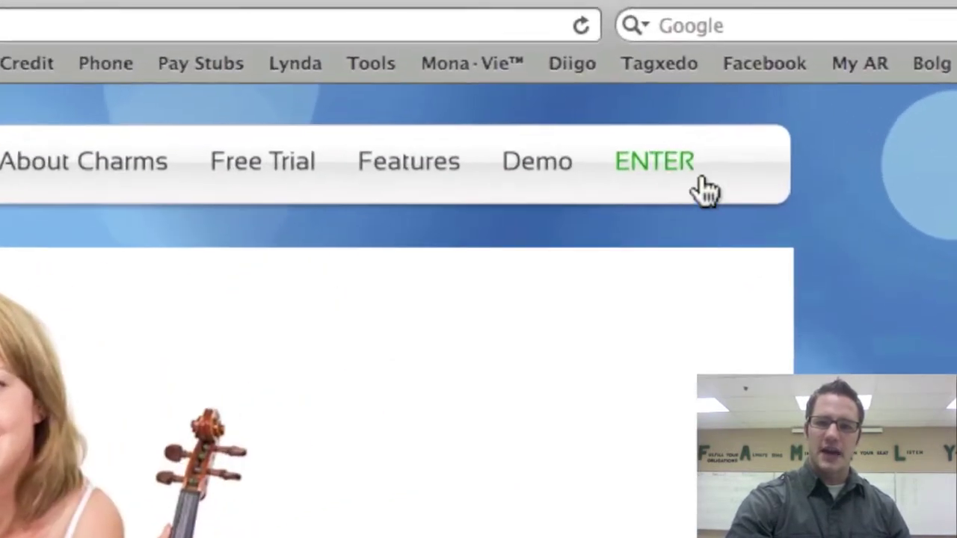
Enter the Harney Middle School Choir school code in the Parents/Students/Members sign-in
{"action": "mouse_move", "coordinate": [738, 76]}
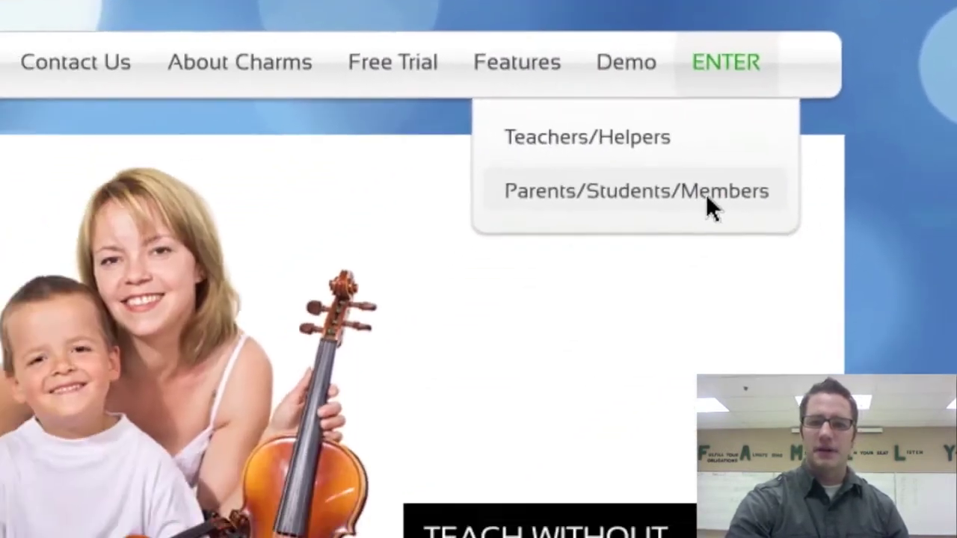
{"action": "left_click", "coordinate": [708, 198]}
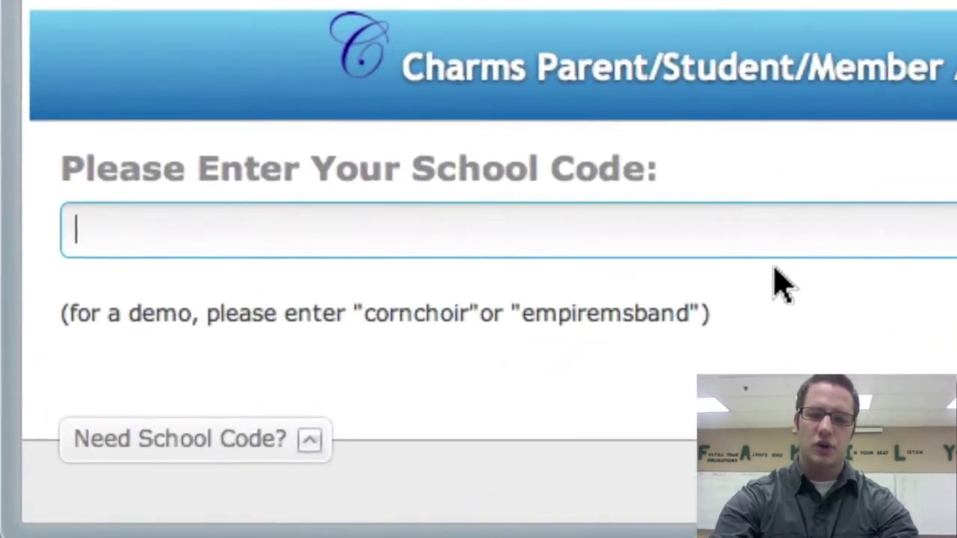
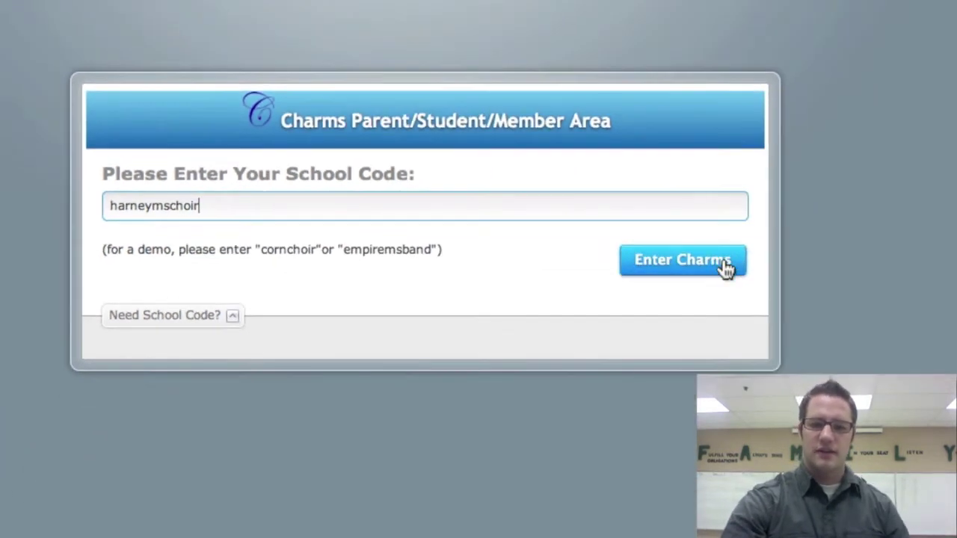
{"action": "left_click", "coordinate": [931, 306]}
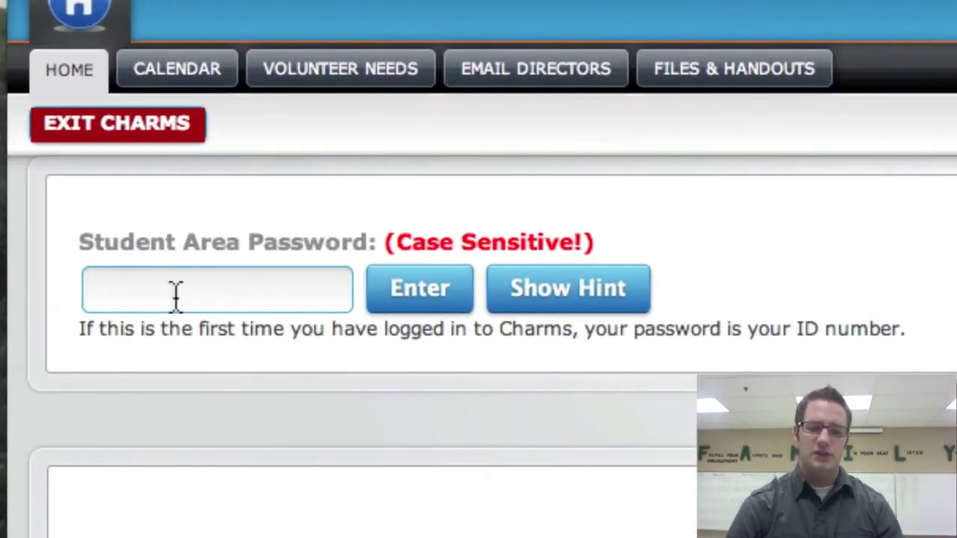
Log in to the student area with its password
{"action": "type", "text": "•••"}
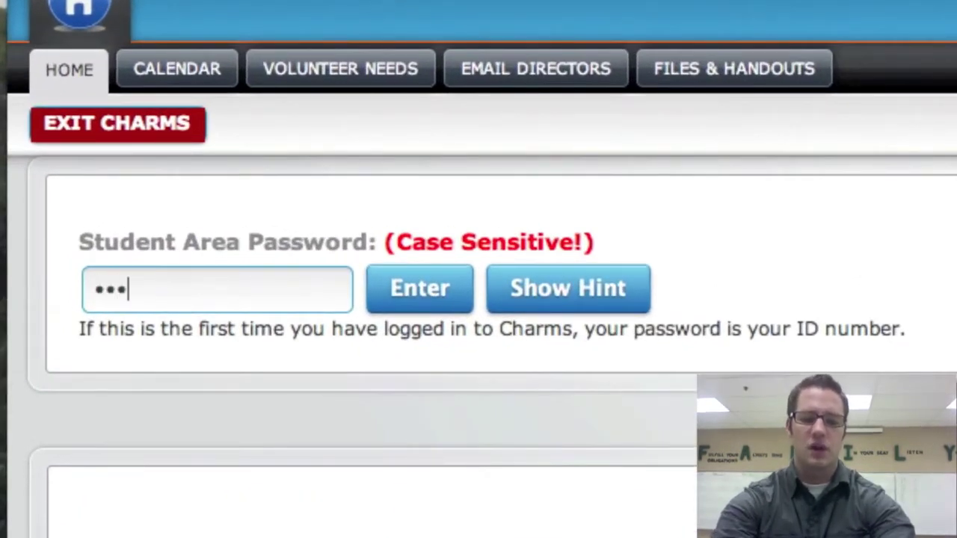
{"action": "type", "text": "•••"}
{"action": "key", "text": "Return"}
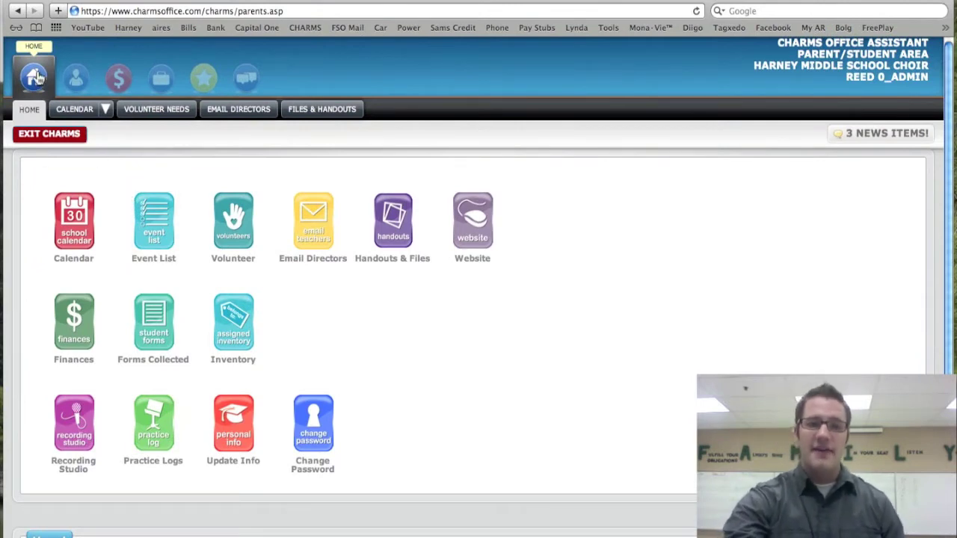
{"action": "mouse_move", "coordinate": [84, 121]}
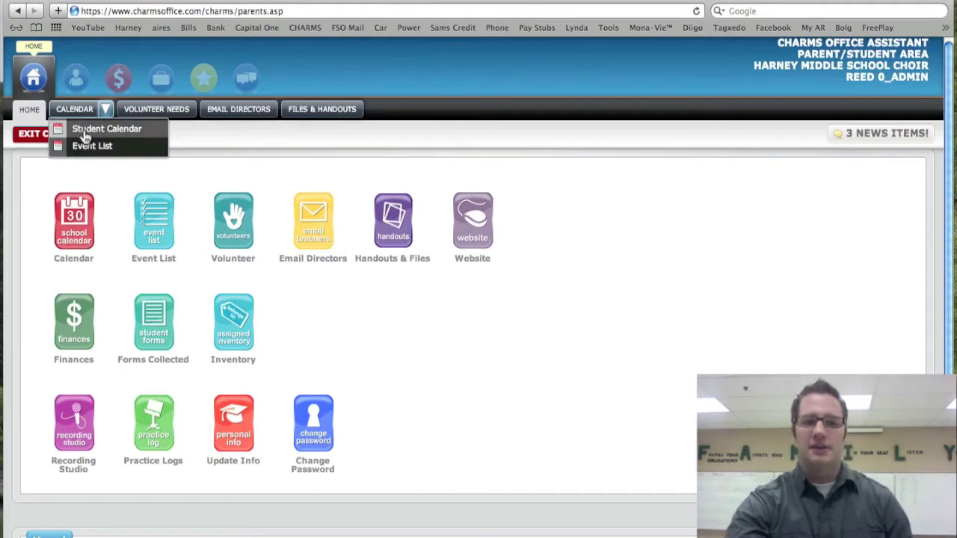
Open the school calendar and look it over
{"action": "left_click", "coordinate": [74, 224]}
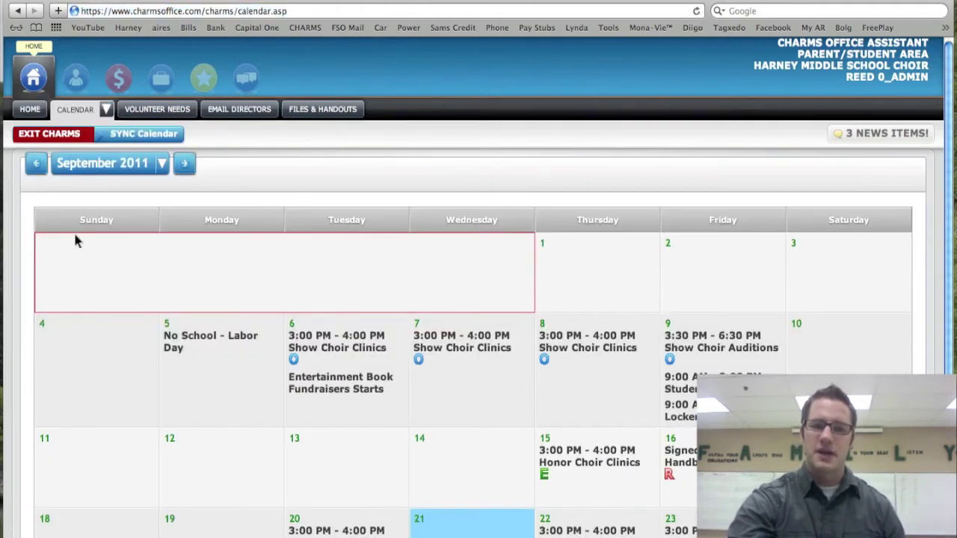
{"action": "scroll", "coordinate": [75, 240], "scroll_direction": "down", "scroll_amount": 4}
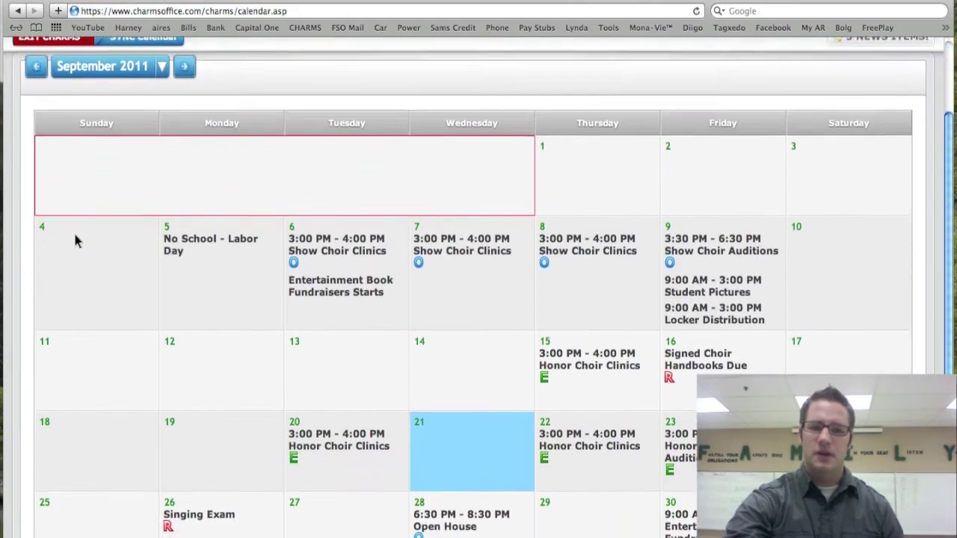
{"action": "scroll", "coordinate": [78, 245], "scroll_direction": "up", "scroll_amount": 3}
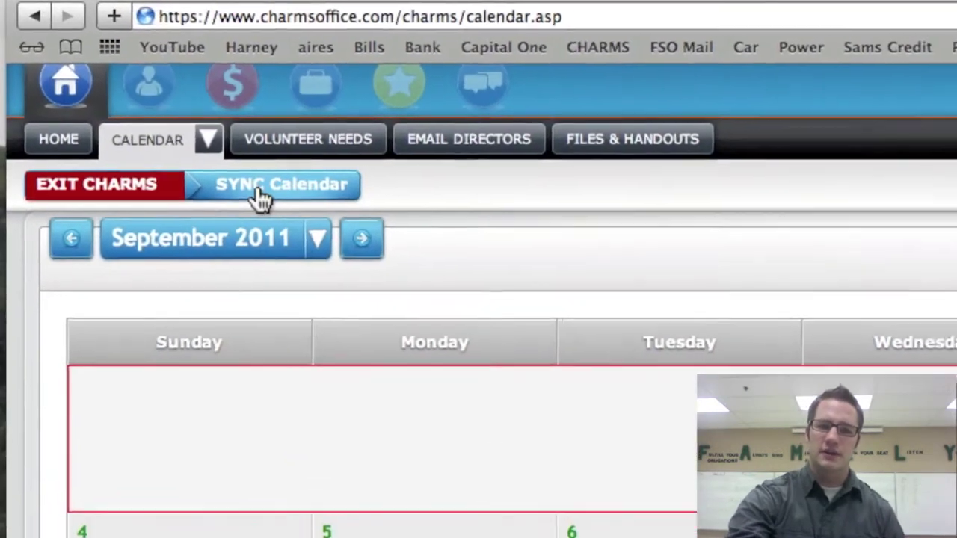
Open the SYNC Calendar instructions and expand the Android, Blackberry and Windows Phones sections
{"action": "left_click", "coordinate": [273, 203]}
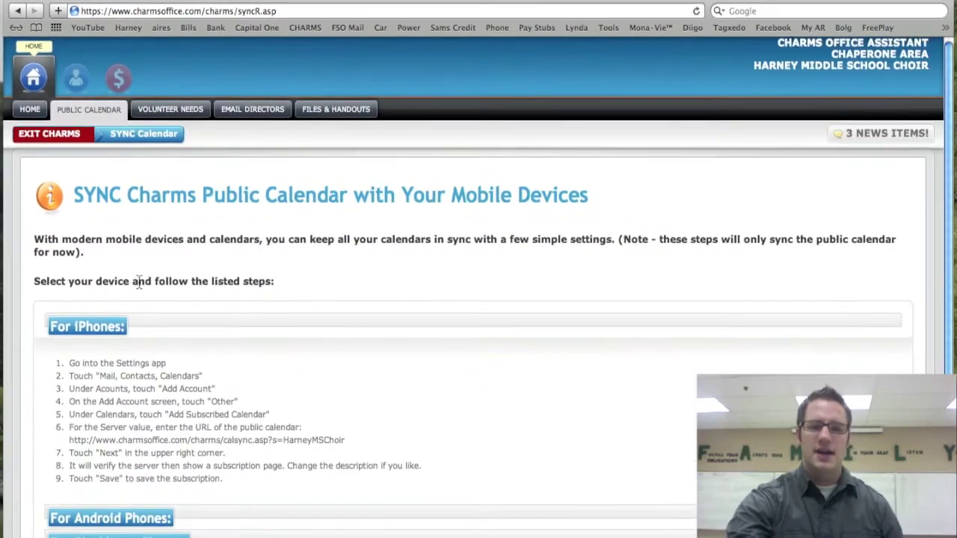
{"action": "scroll", "coordinate": [149, 303], "scroll_direction": "down", "scroll_amount": 2}
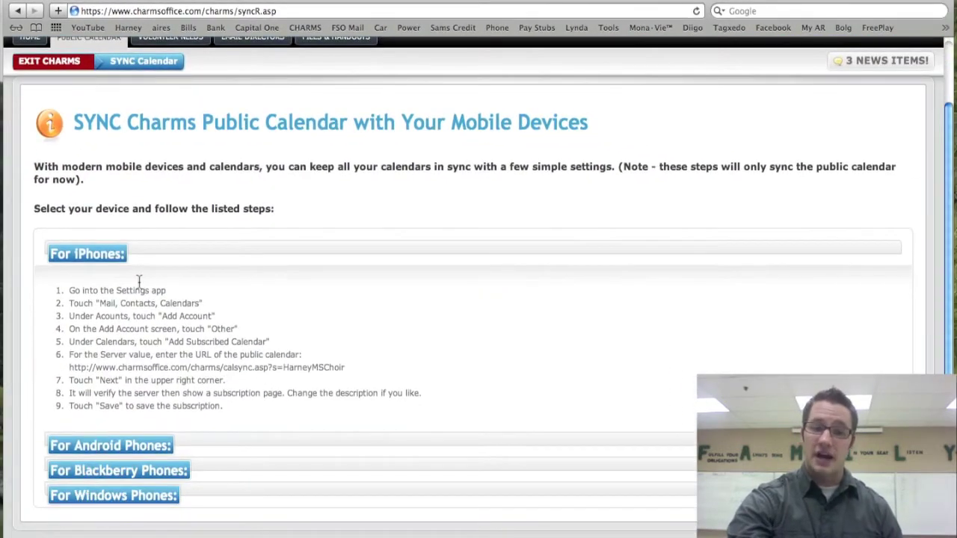
{"action": "left_click", "coordinate": [147, 447]}
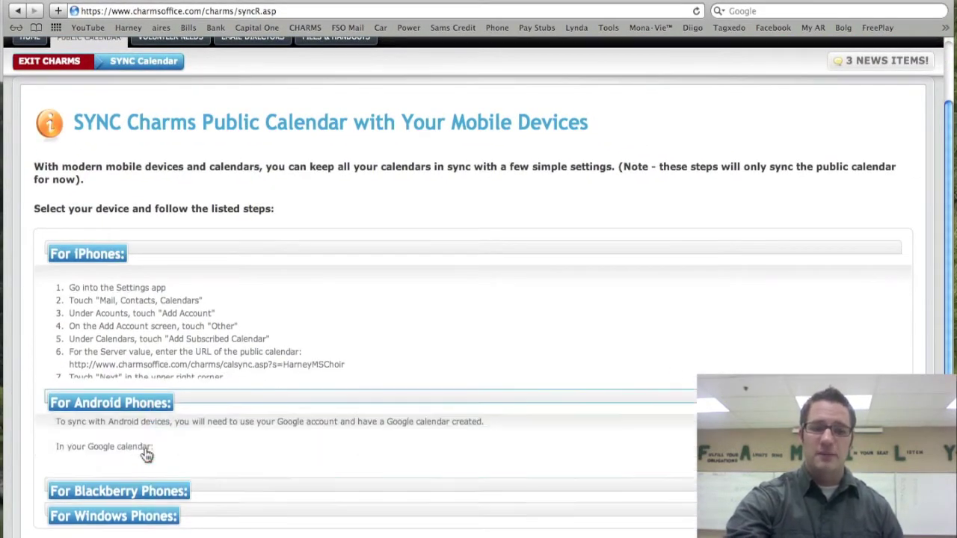
{"action": "left_click", "coordinate": [145, 512]}
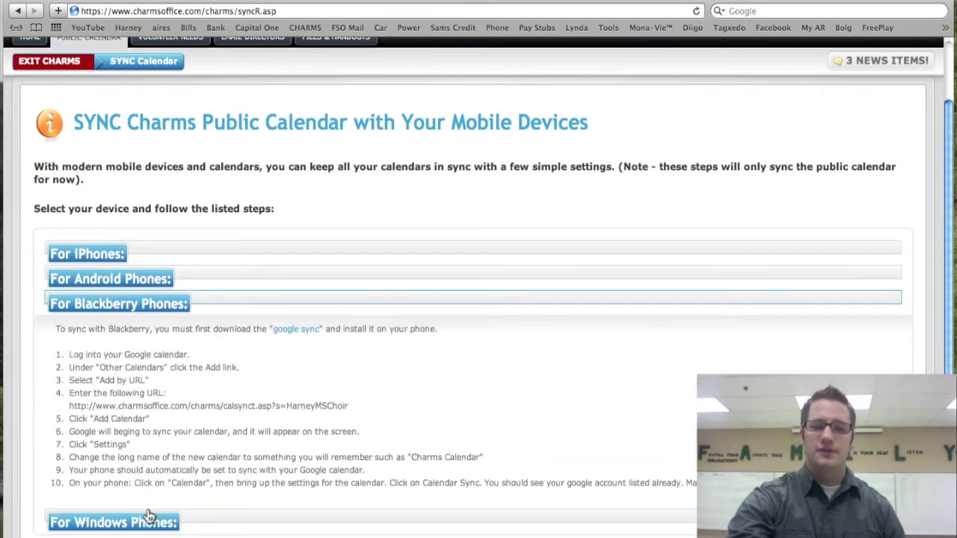
{"action": "left_click", "coordinate": [148, 525]}
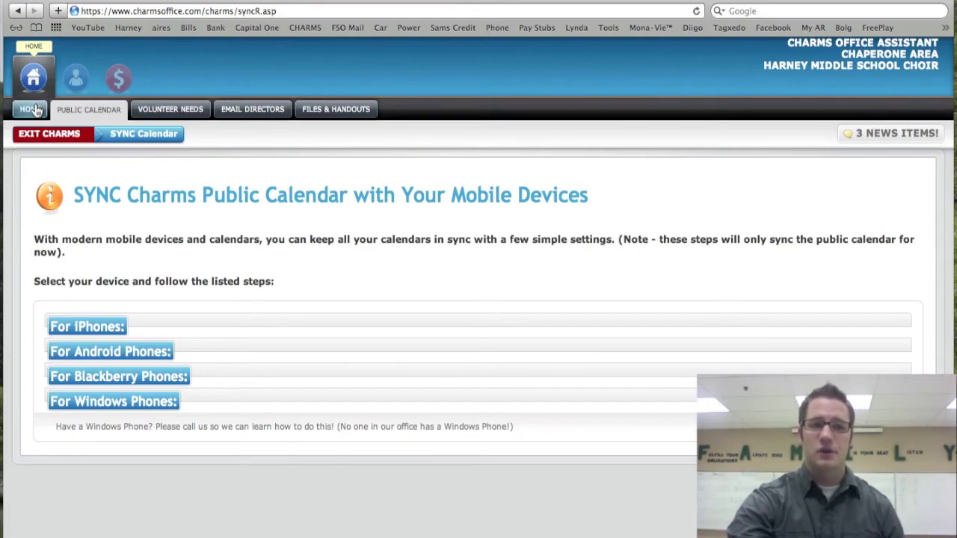
View the Email Directors page from home, then open Volunteer Opportunities
{"action": "left_click", "coordinate": [34, 109]}
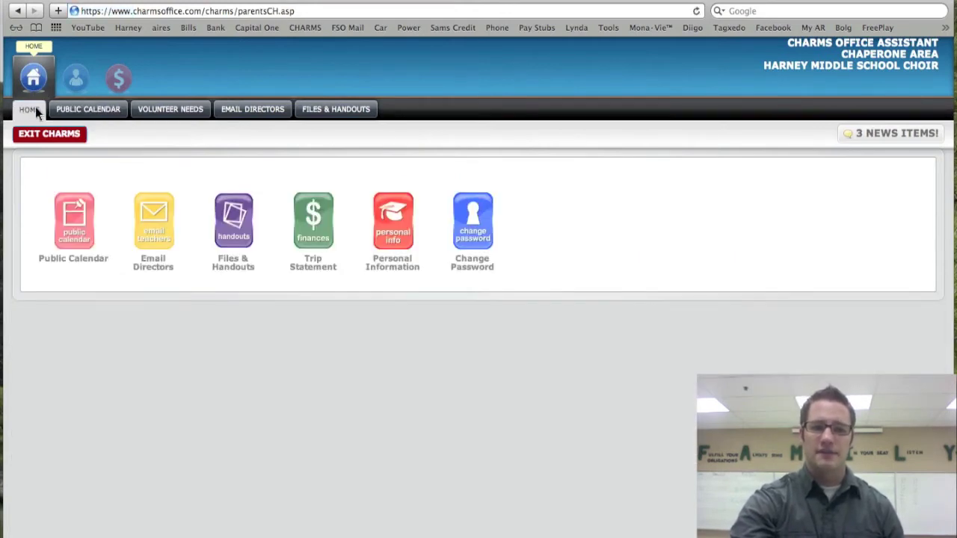
{"action": "left_click", "coordinate": [34, 80]}
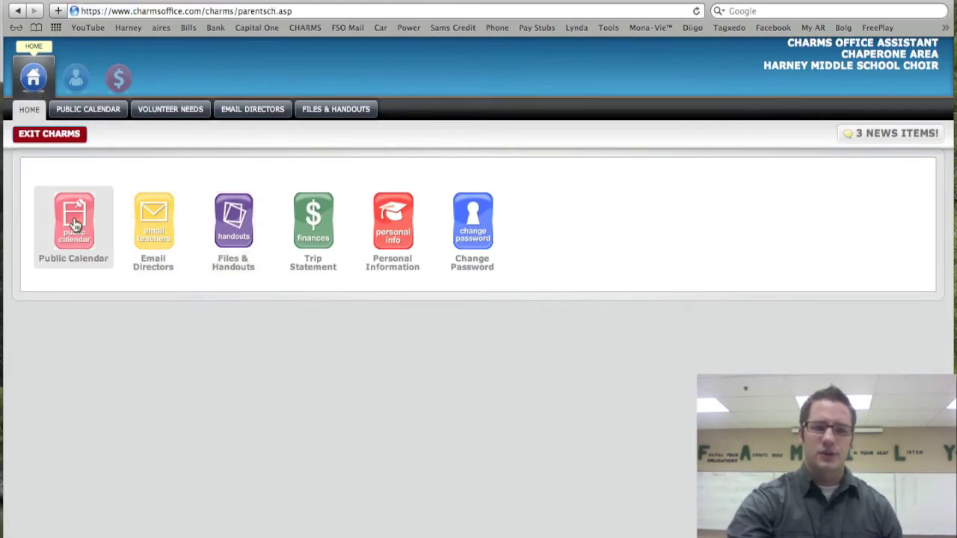
{"action": "left_click", "coordinate": [167, 222]}
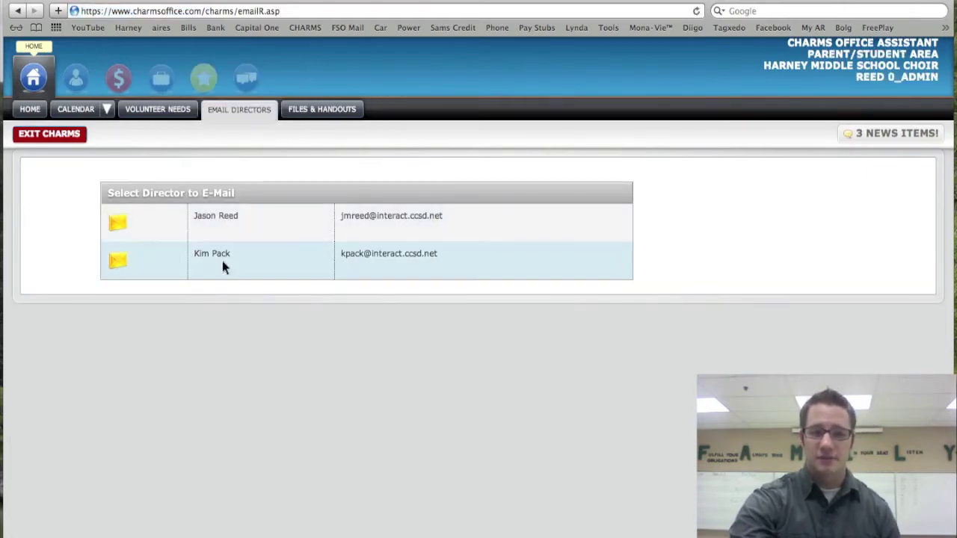
{"action": "left_click", "coordinate": [39, 106]}
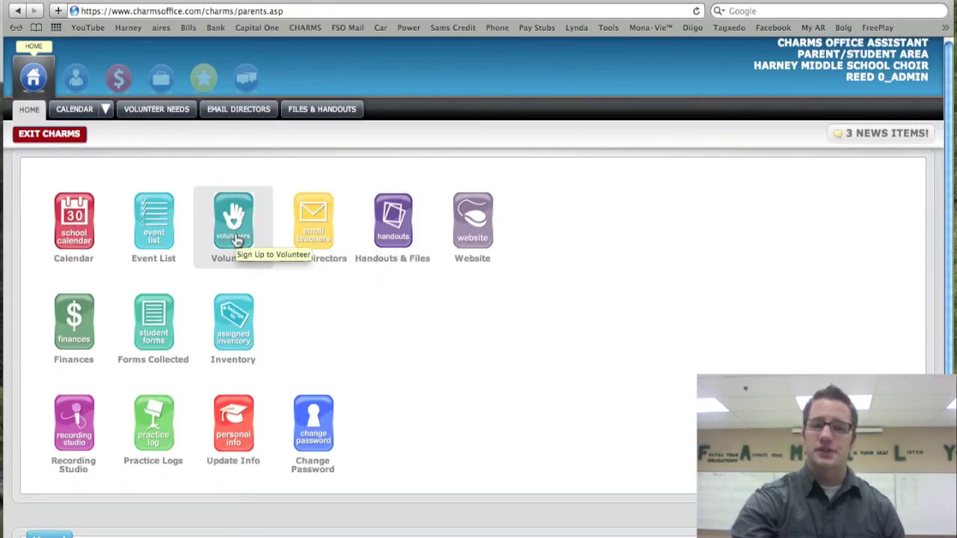
{"action": "left_click", "coordinate": [234, 225]}
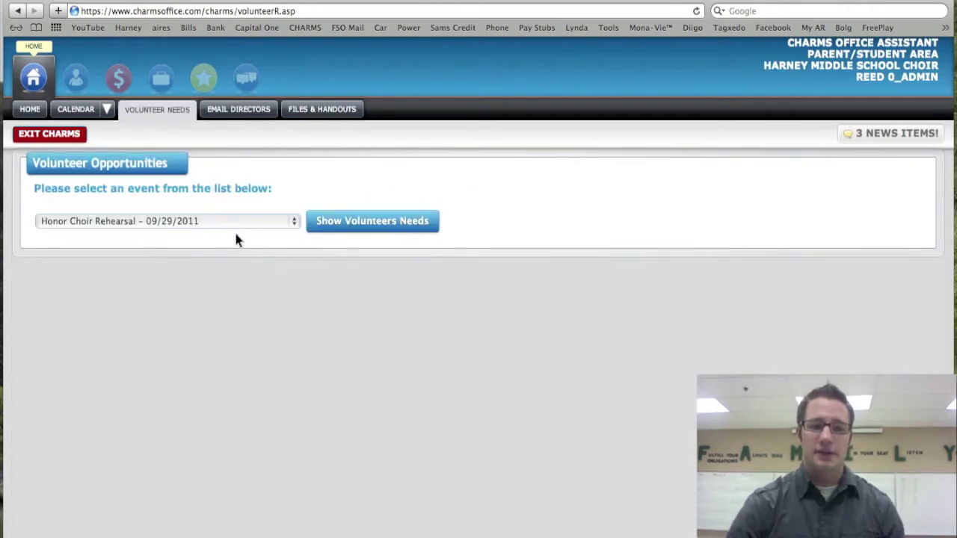
Pick the Fresh & Easy Fundraiser event and show its volunteer needs
{"action": "left_click", "coordinate": [291, 221]}
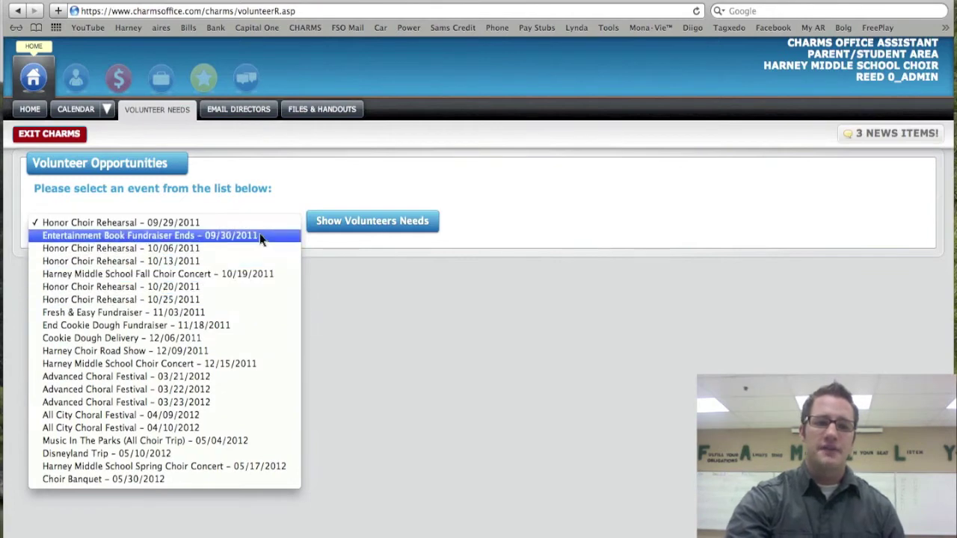
{"action": "left_click", "coordinate": [256, 312]}
{"action": "left_click", "coordinate": [326, 222]}
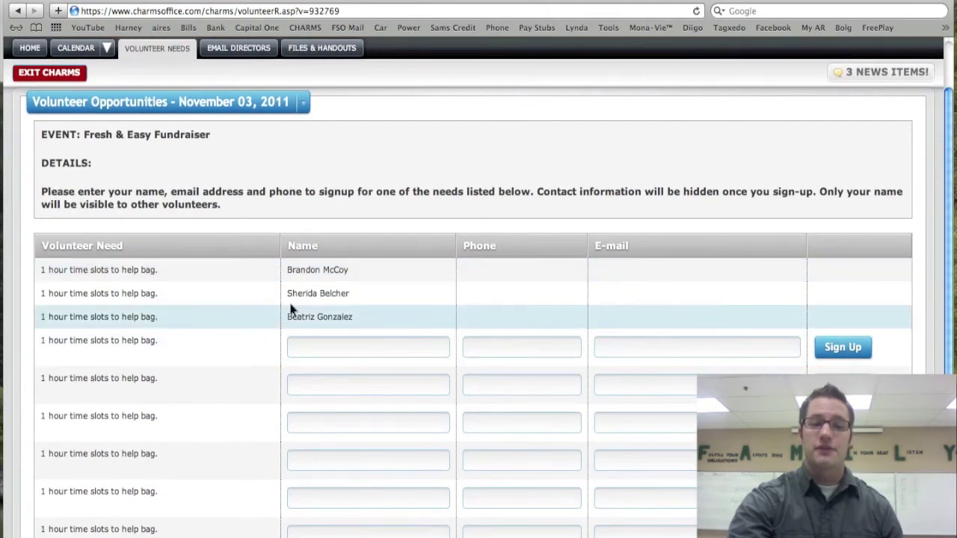
{"action": "scroll", "coordinate": [295, 299], "scroll_direction": "down", "scroll_amount": 2}
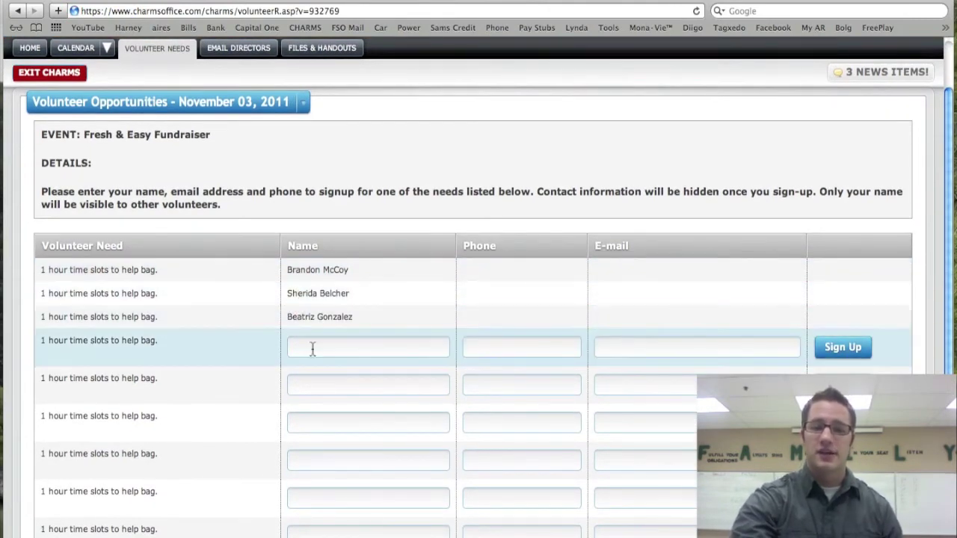
Try an open slot's Name, Phone and E-mail fields, then reopen the event list
{"action": "left_click", "coordinate": [294, 349]}
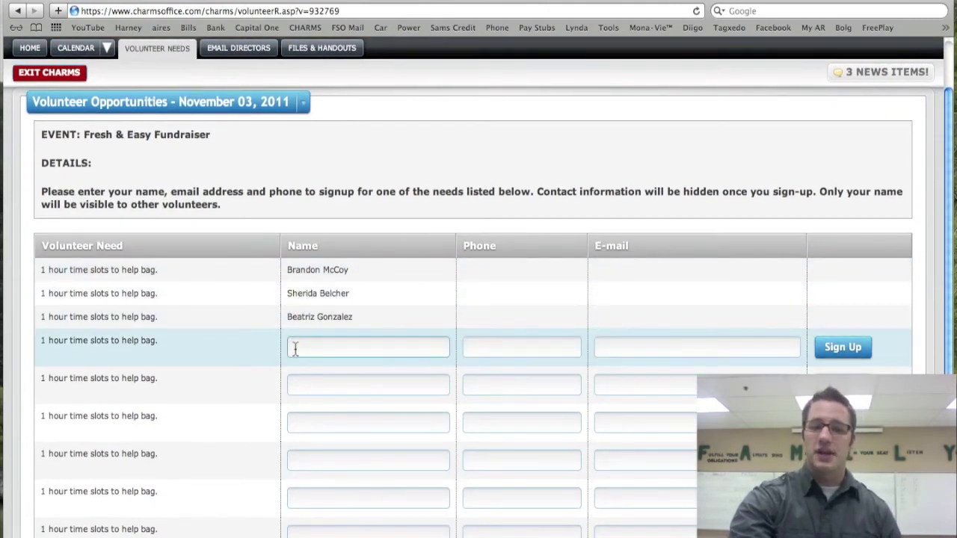
{"action": "left_click", "coordinate": [494, 348]}
{"action": "left_click", "coordinate": [609, 351]}
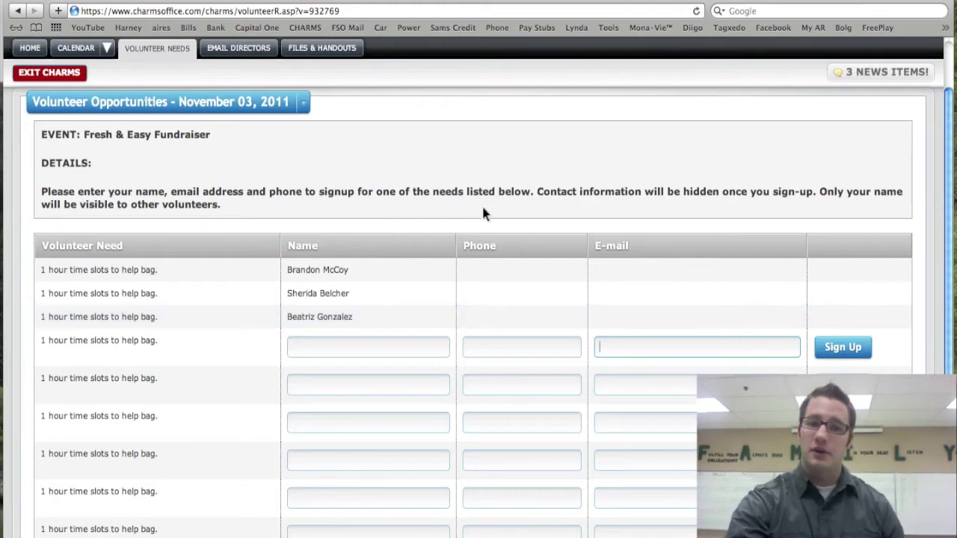
{"action": "scroll", "coordinate": [183, 161], "scroll_direction": "up", "scroll_amount": 2}
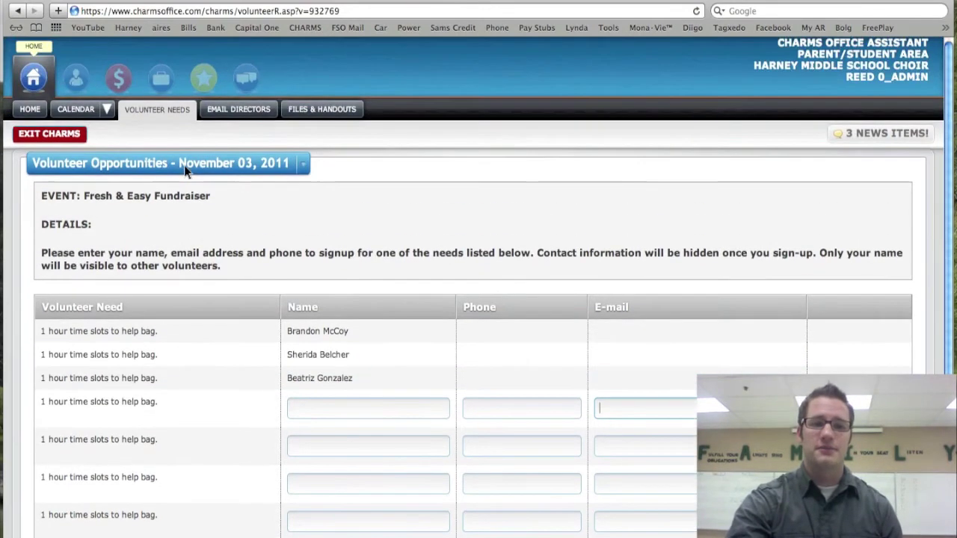
{"action": "mouse_move", "coordinate": [184, 165]}
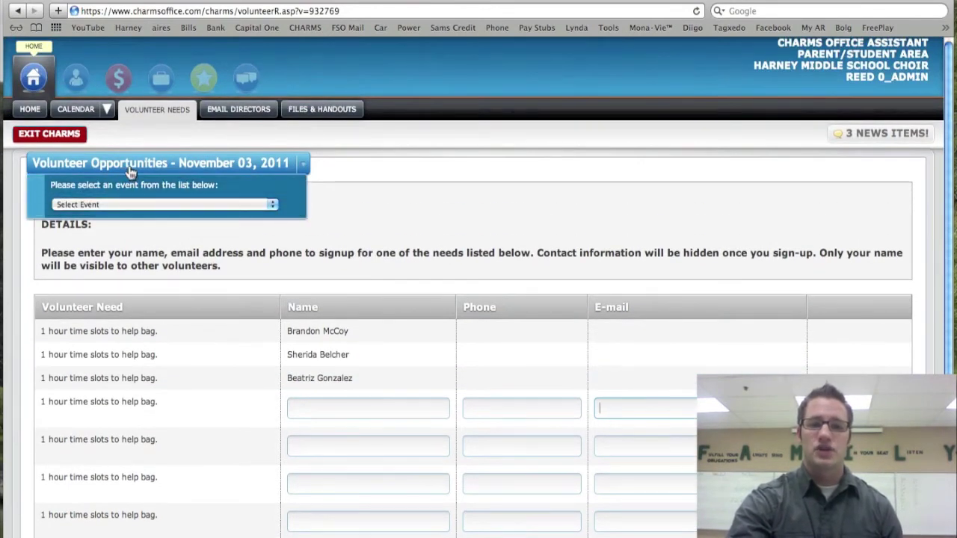
{"action": "left_click", "coordinate": [271, 205]}
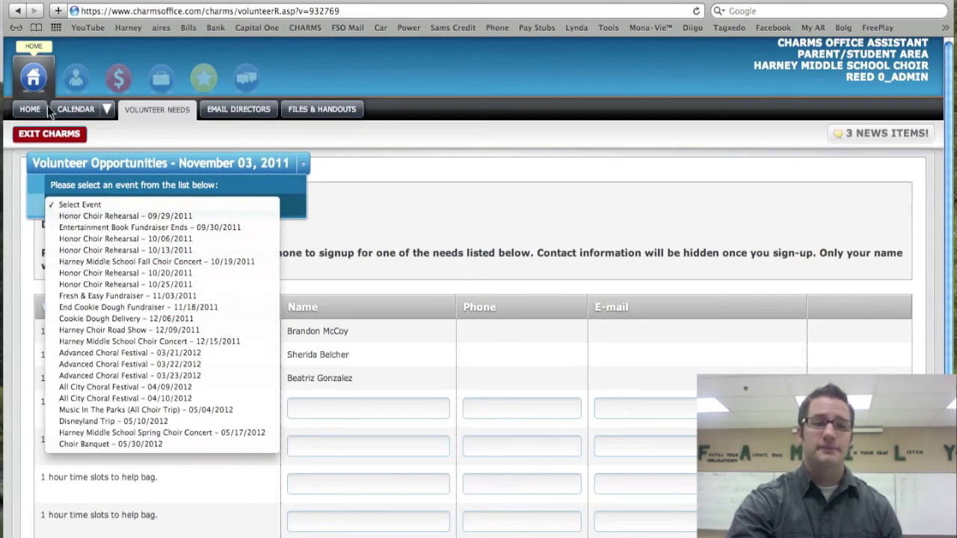
View the Handouts folder PDFs, then return to the Files & Handouts page
{"action": "left_click", "coordinate": [28, 77]}
{"action": "left_click", "coordinate": [28, 77]}
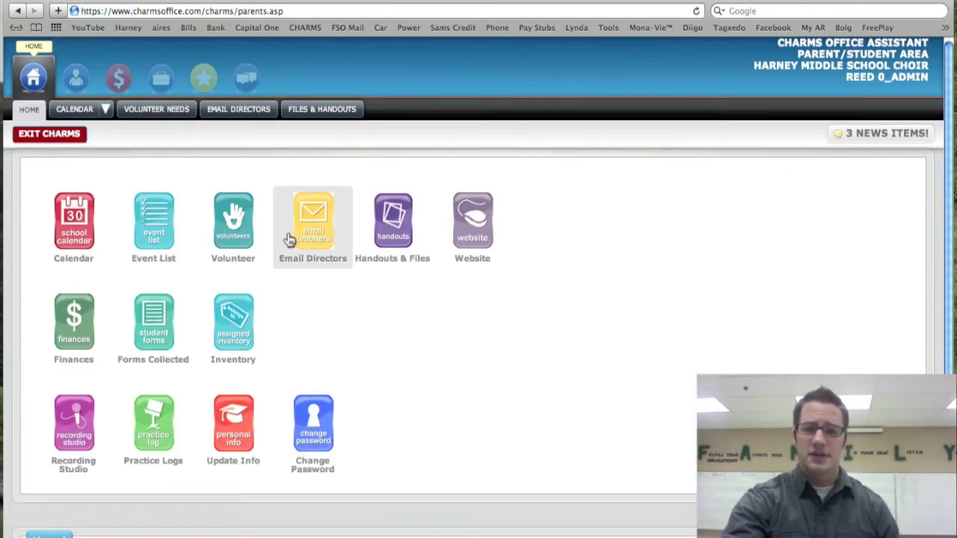
{"action": "left_click", "coordinate": [402, 240]}
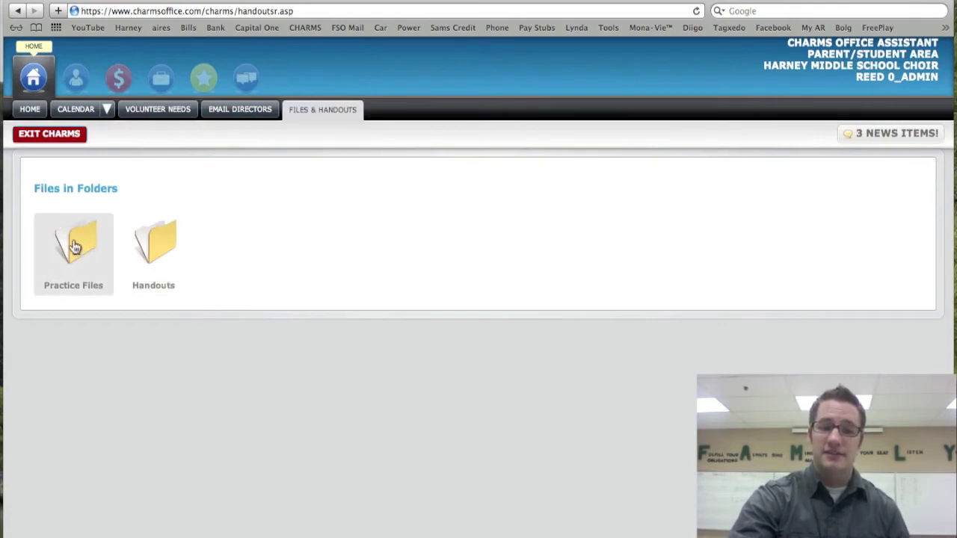
{"action": "left_click", "coordinate": [143, 249]}
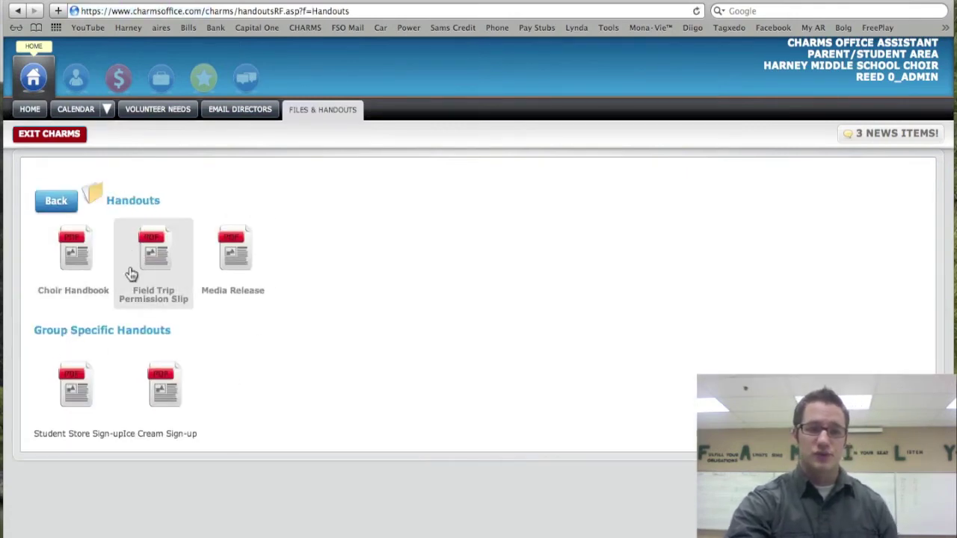
{"action": "left_click", "coordinate": [34, 84]}
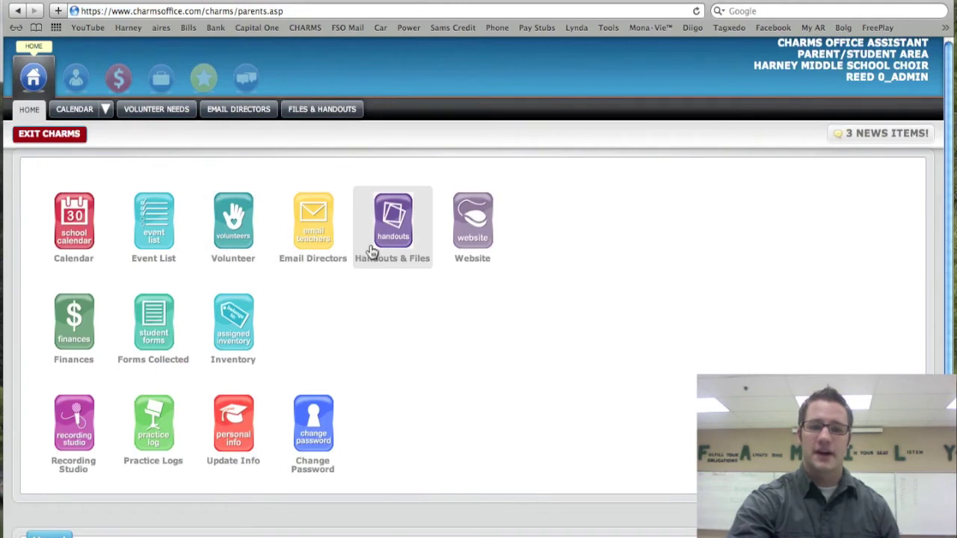
{"action": "left_click", "coordinate": [371, 250]}
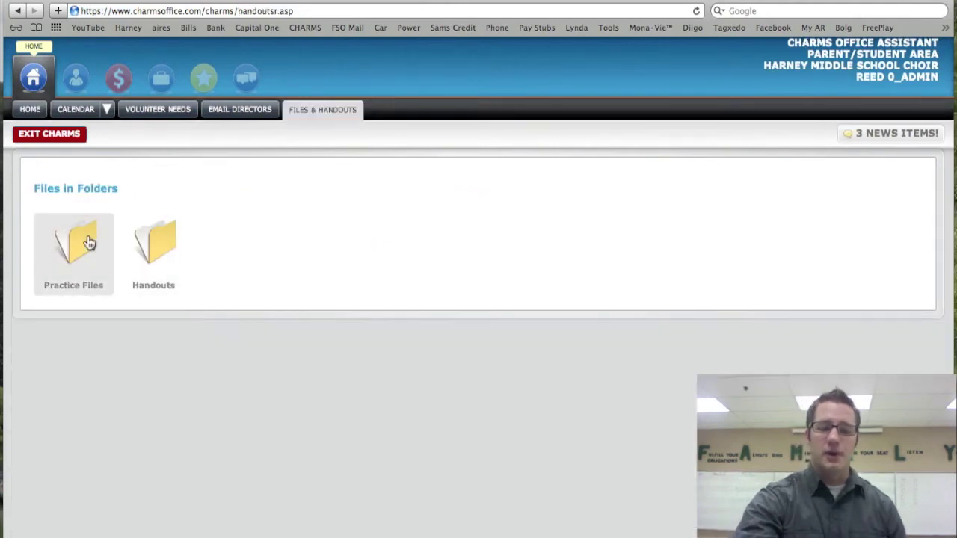
Play the As Fair As Morn (All Parts) practice track, raising the volume
{"action": "left_click", "coordinate": [88, 242]}
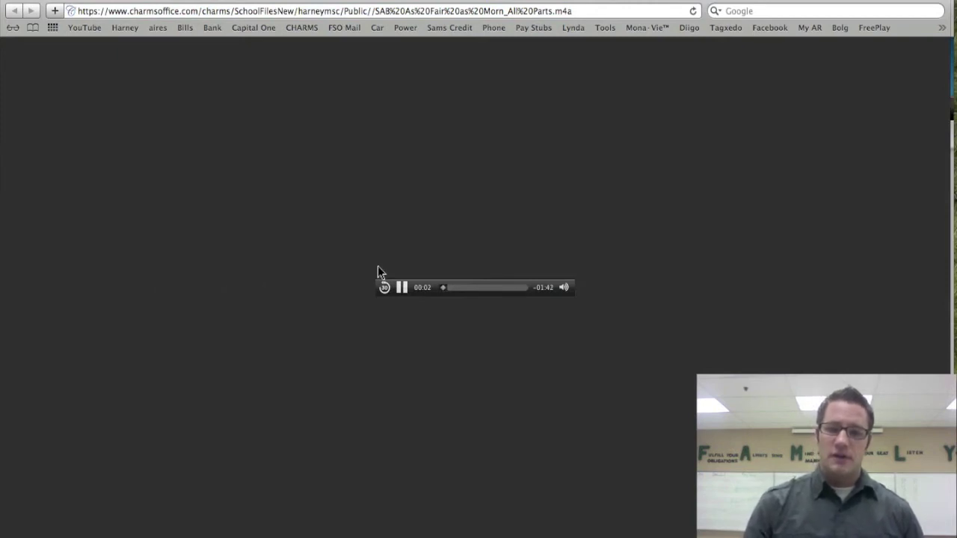
{"action": "key", "text": "XF86AudioRaiseVolume"}
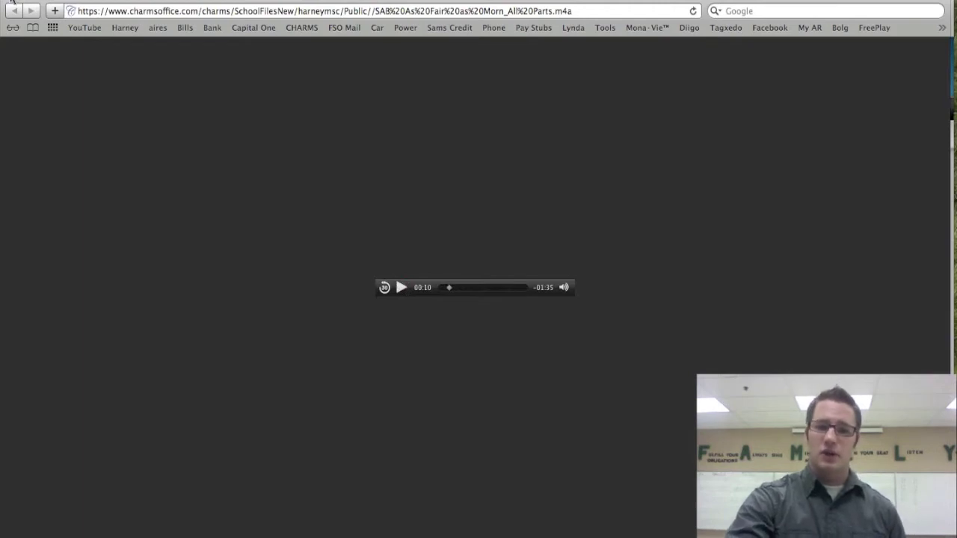
{"action": "left_click", "coordinate": [13, 9]}
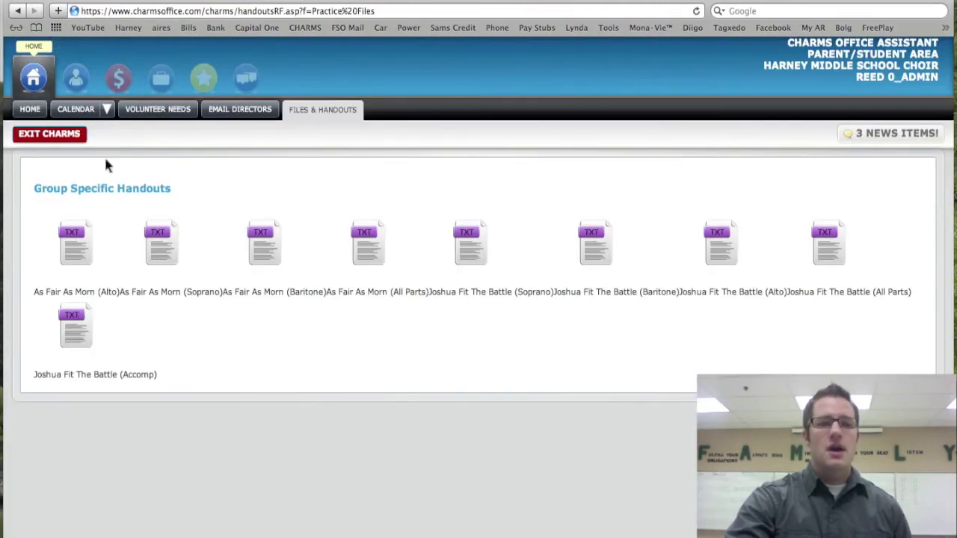
{"action": "left_click", "coordinate": [28, 82]}
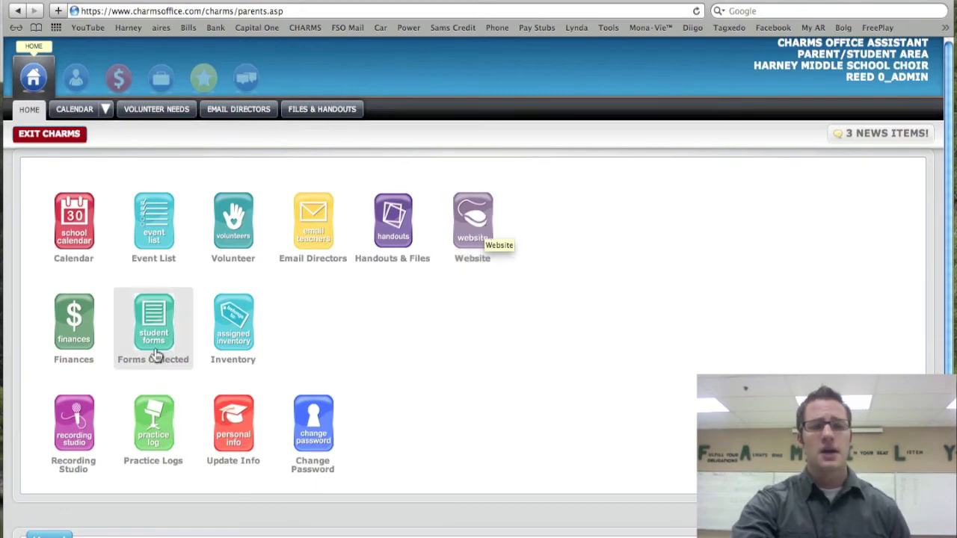
Review the student financial statement showing $34.00 due for two uniform rentals
{"action": "left_click", "coordinate": [65, 343]}
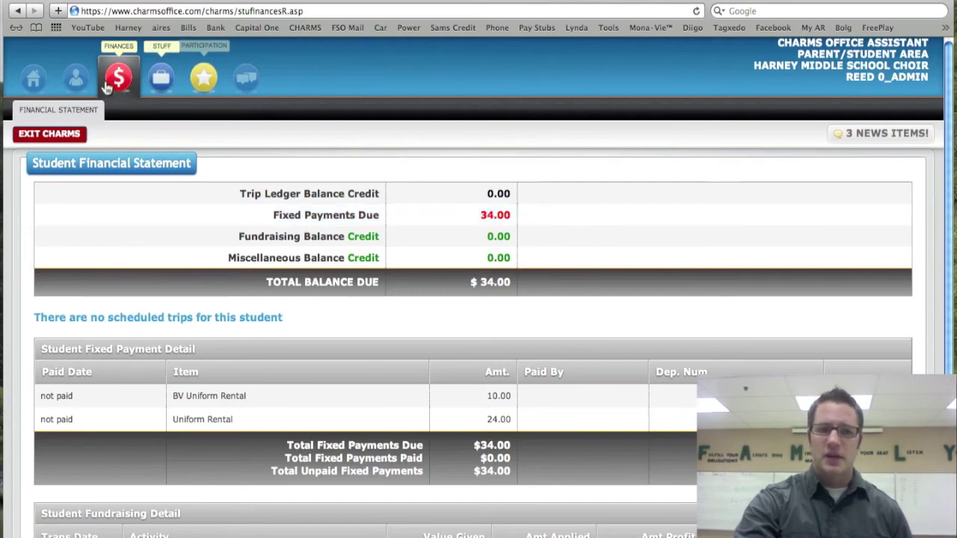
{"action": "left_click", "coordinate": [36, 80]}
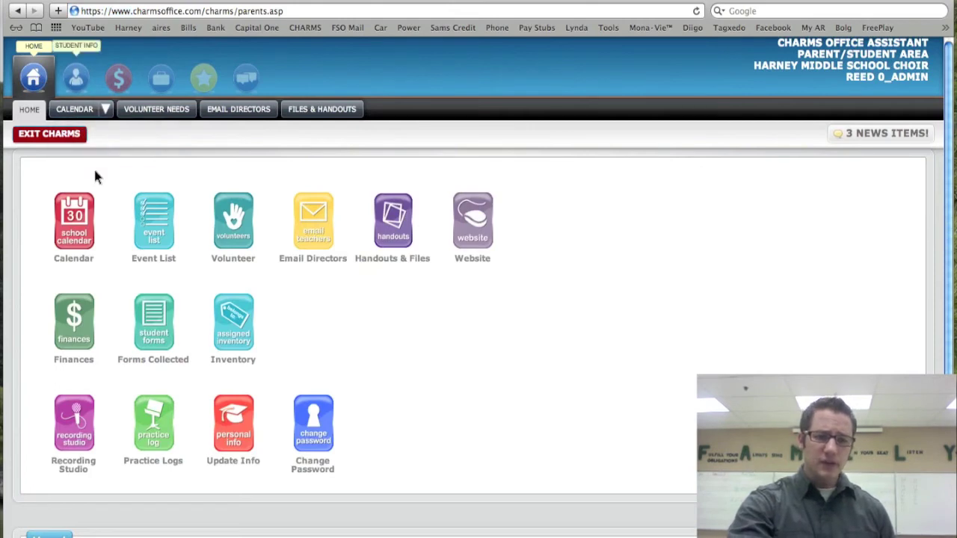
{"action": "left_click", "coordinate": [168, 336]}
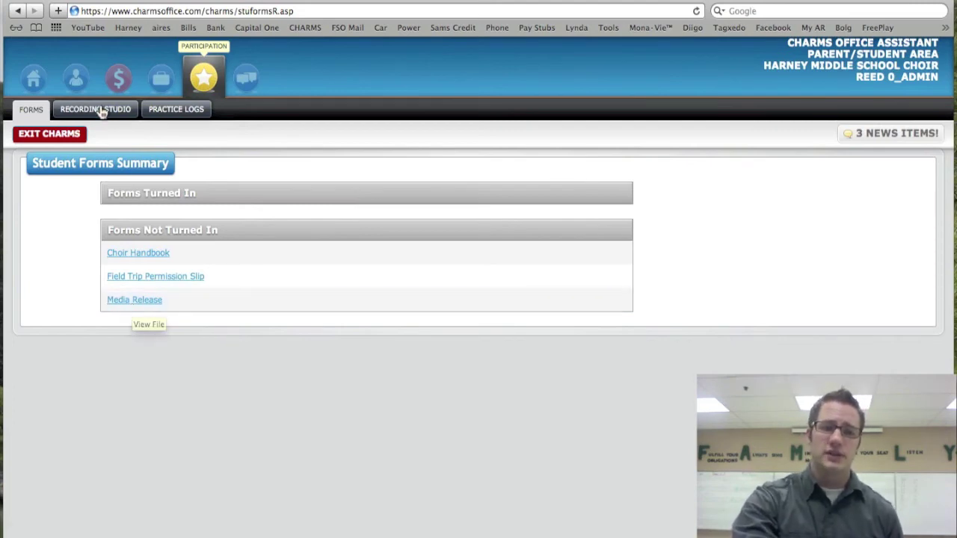
{"action": "left_click", "coordinate": [39, 85]}
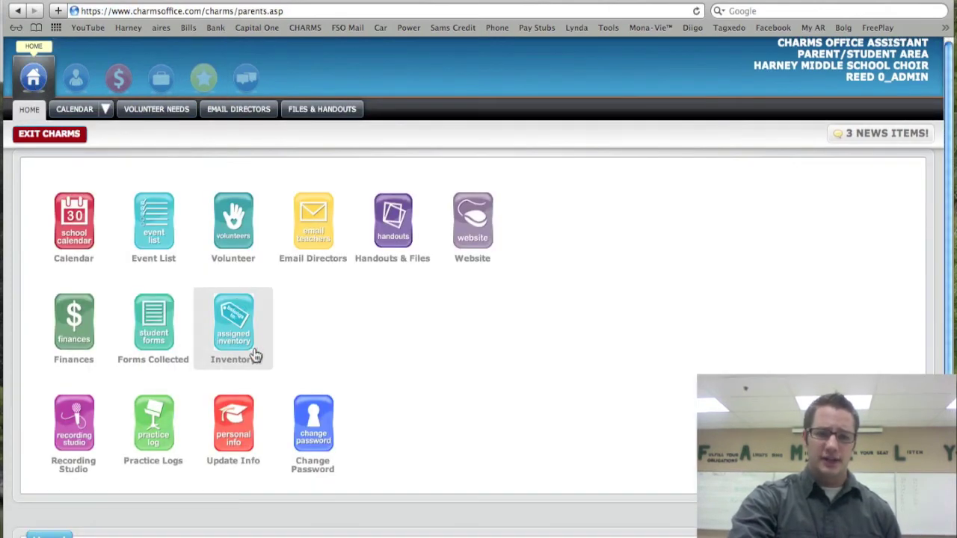
{"action": "left_click", "coordinate": [228, 336]}
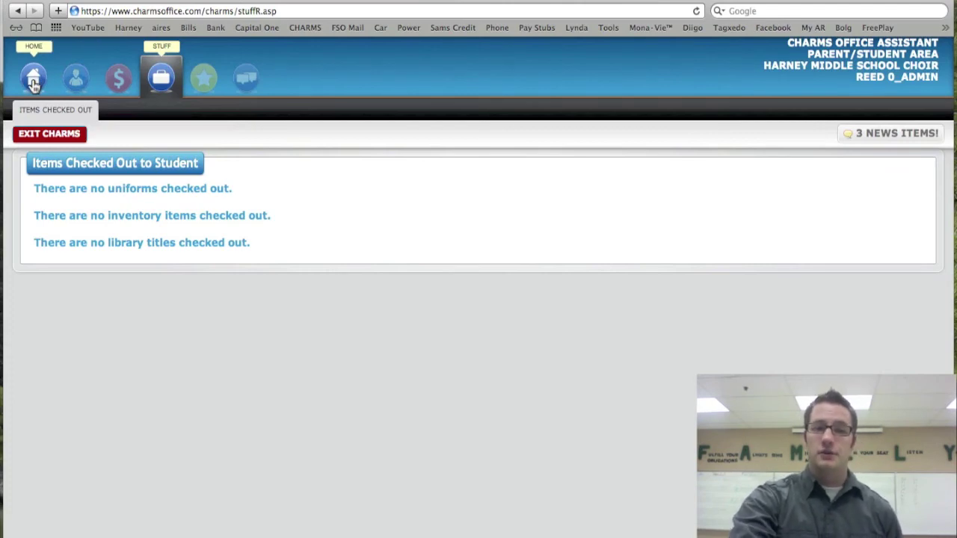
{"action": "left_click", "coordinate": [34, 81]}
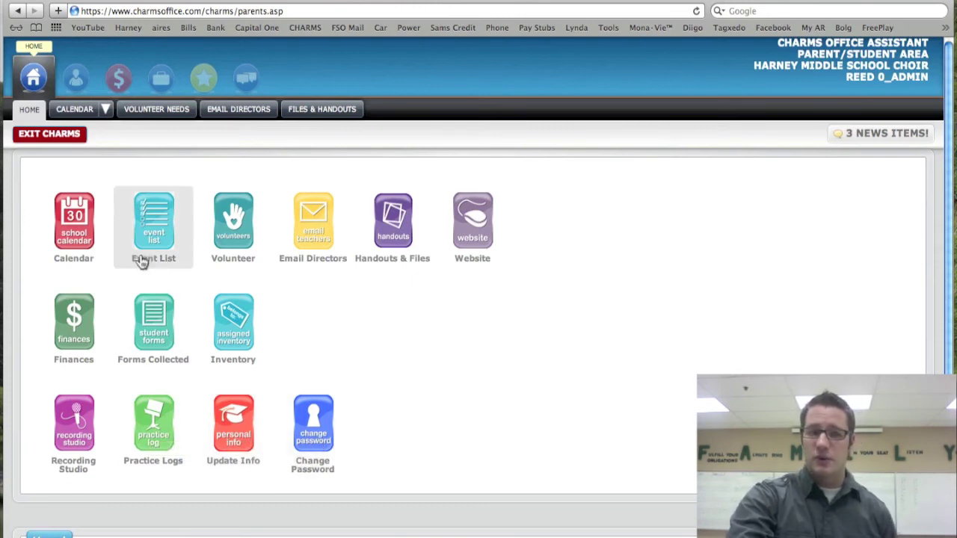
Browse the Student Info, financial statement, checked-out items and forms summary pages
{"action": "left_click", "coordinate": [75, 79]}
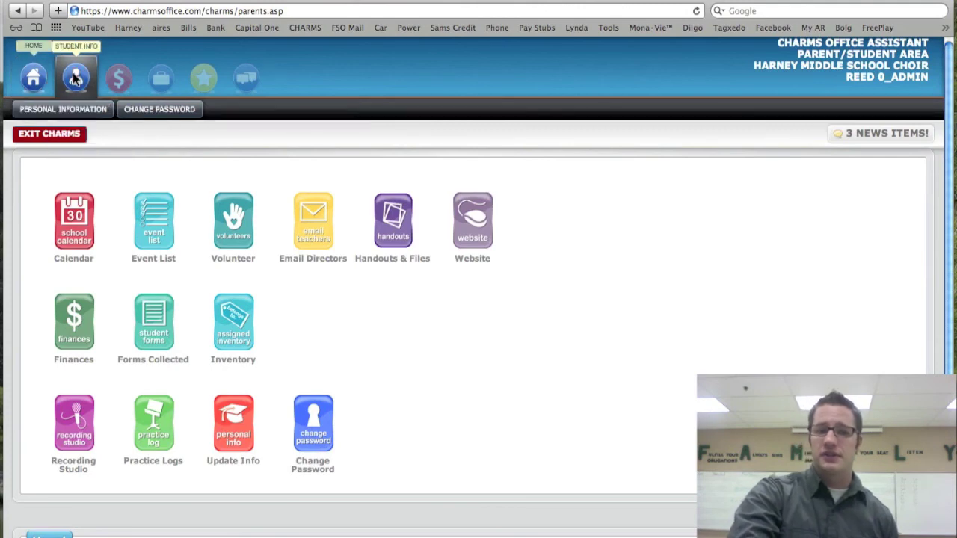
{"action": "left_click", "coordinate": [118, 77]}
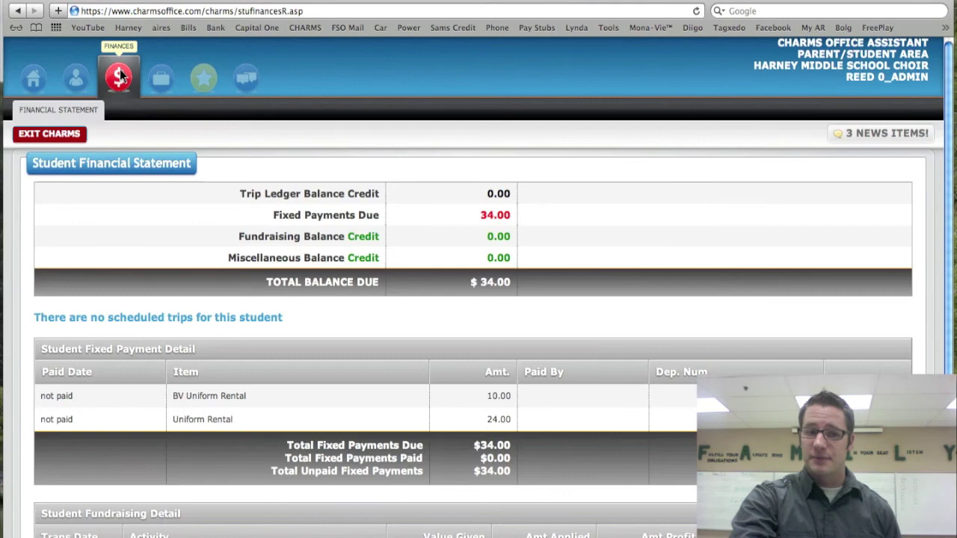
{"action": "left_click", "coordinate": [161, 79]}
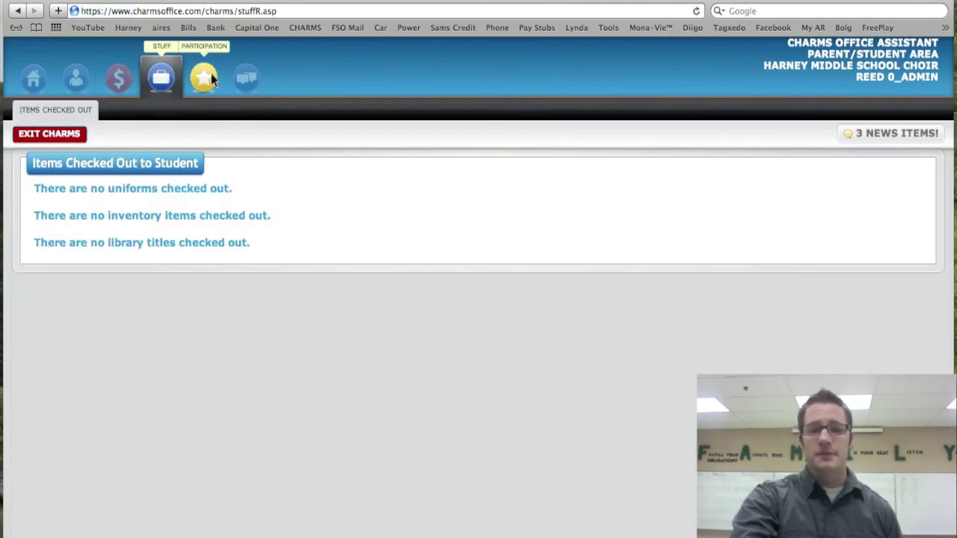
{"action": "mouse_move", "coordinate": [210, 79]}
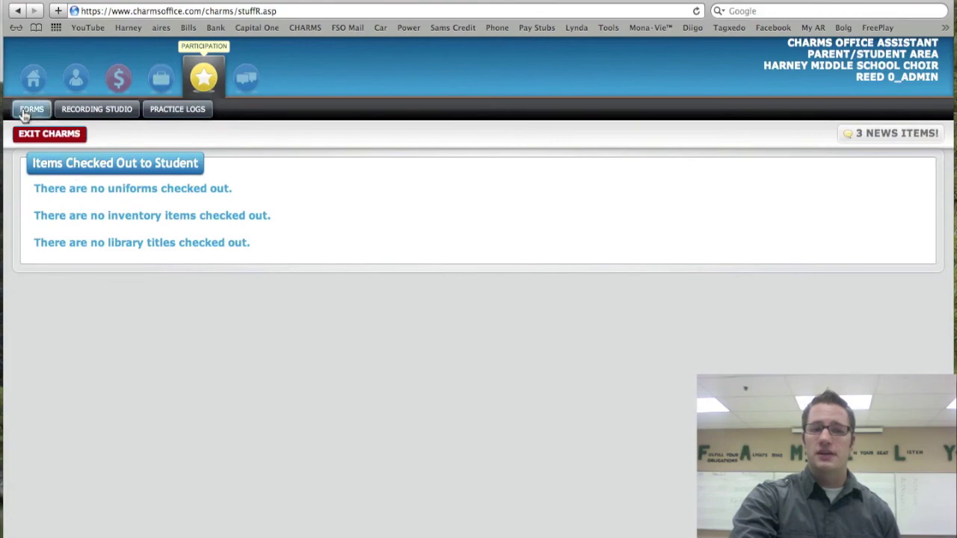
{"action": "left_click", "coordinate": [30, 110]}
Open the Chat Board and start a reply under its first topic
{"action": "left_click", "coordinate": [247, 78]}
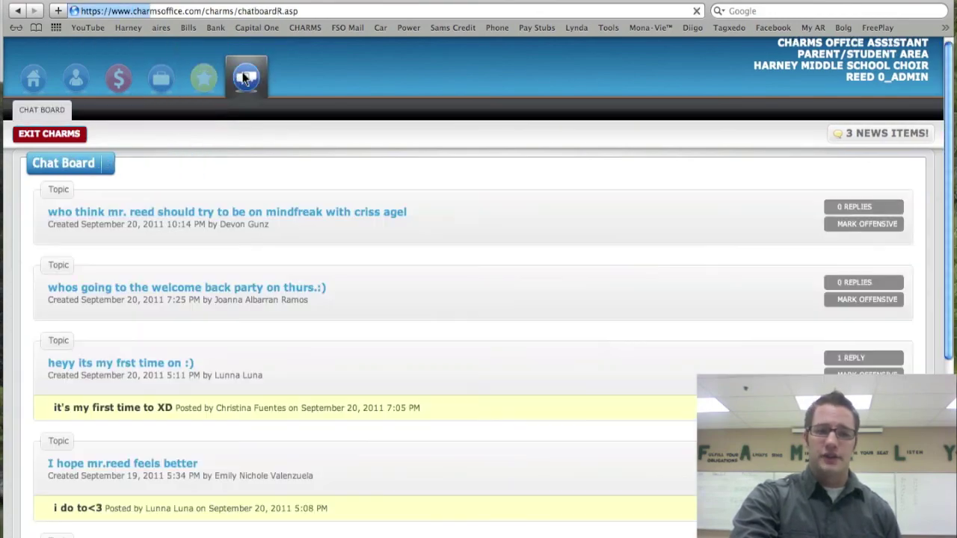
{"action": "left_click", "coordinate": [327, 225]}
{"action": "scroll", "coordinate": [326, 225], "scroll_direction": "down", "scroll_amount": 5}
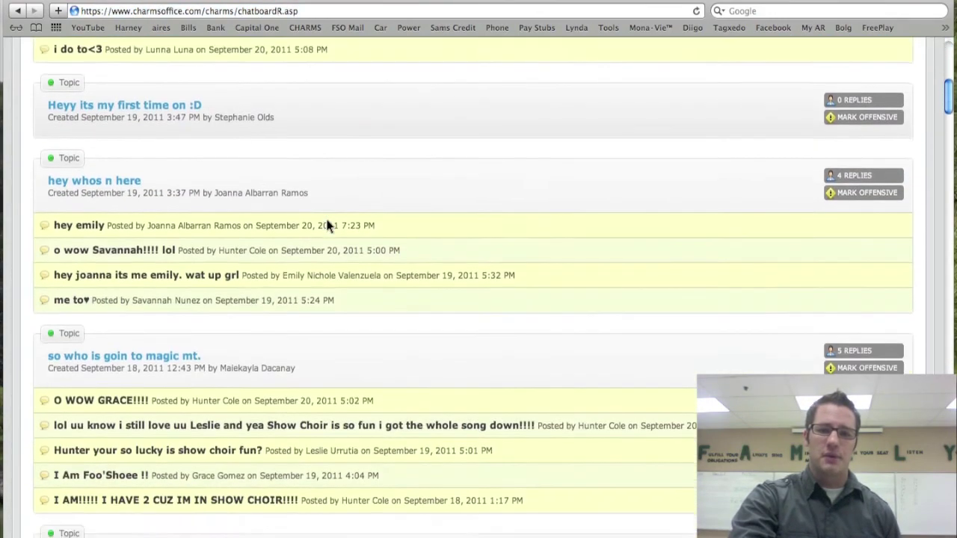
{"action": "scroll", "coordinate": [327, 225], "scroll_direction": "up", "scroll_amount": 5}
{"action": "scroll", "coordinate": [327, 224], "scroll_direction": "up", "scroll_amount": 2}
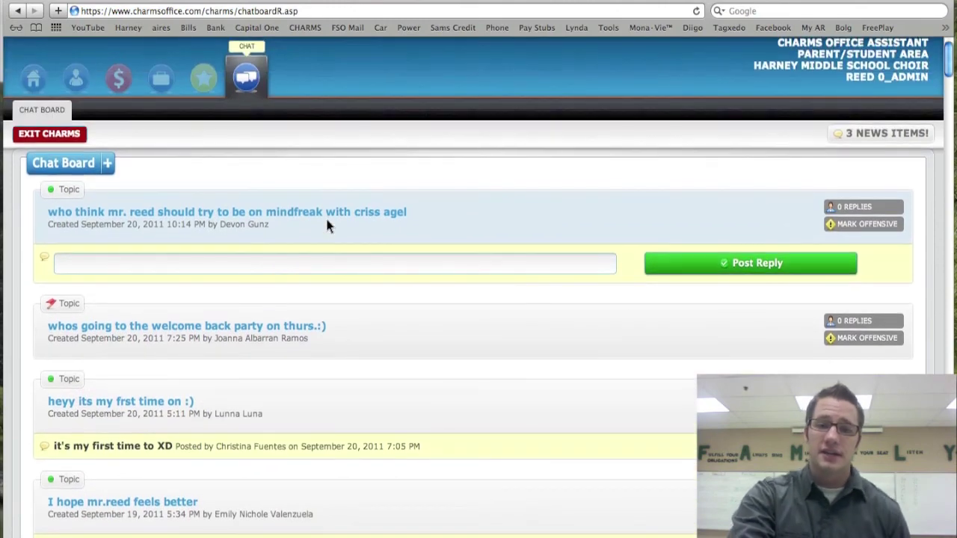